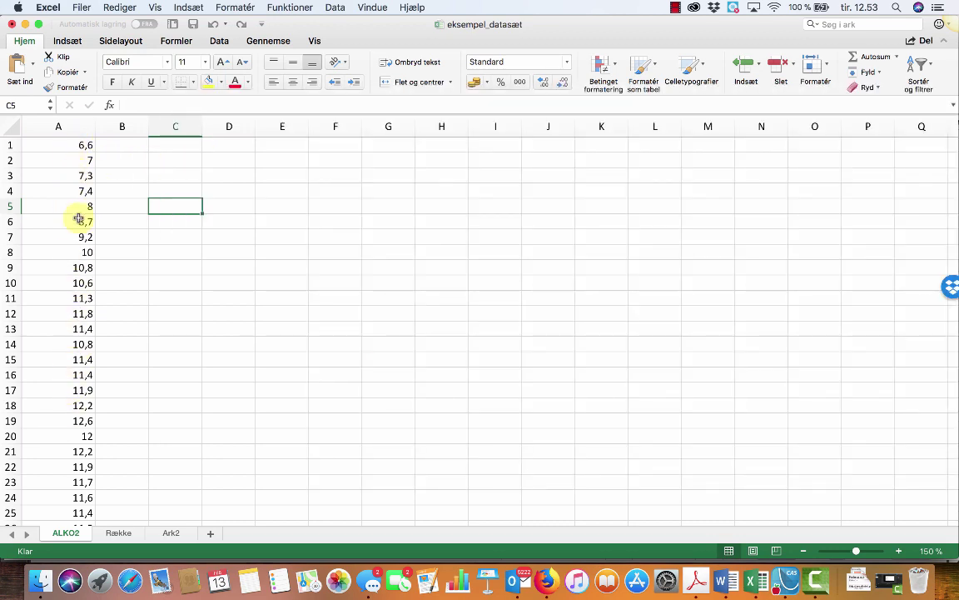
Check that values run from A1 to A52, then select the entire column A.
scroll(82, 193, "down", 10)
scroll(82, 197, "up", 10)
left_click(50, 146)
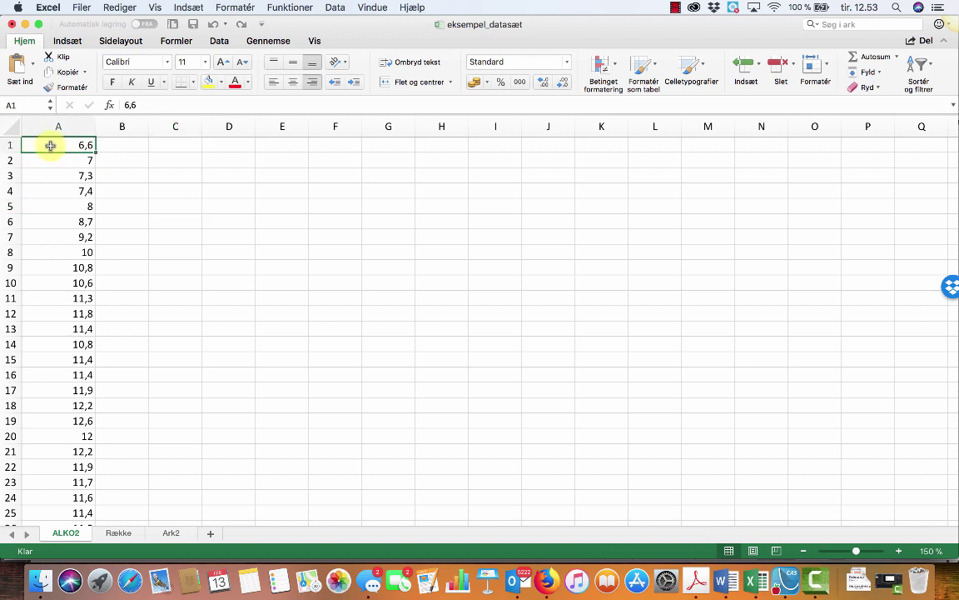
scroll(59, 169, "down", 8)
scroll(60, 169, "down", 5)
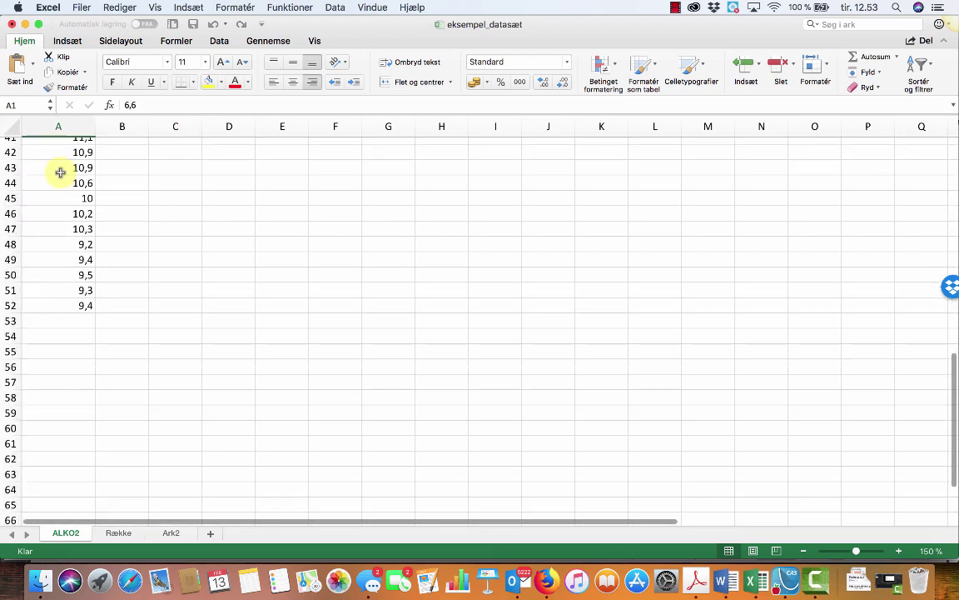
left_click(60, 305, "shift")
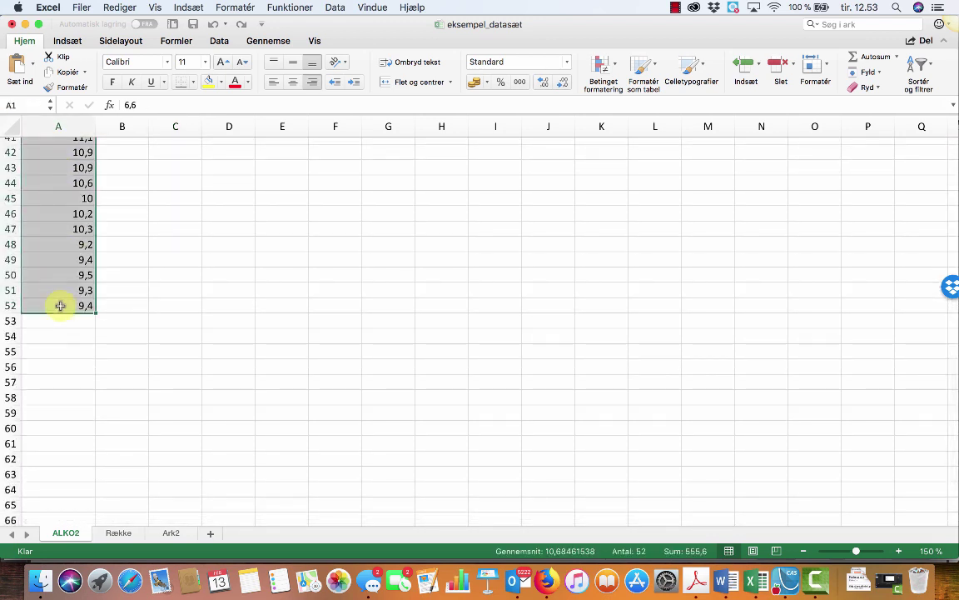
scroll(166, 306, "up", 5)
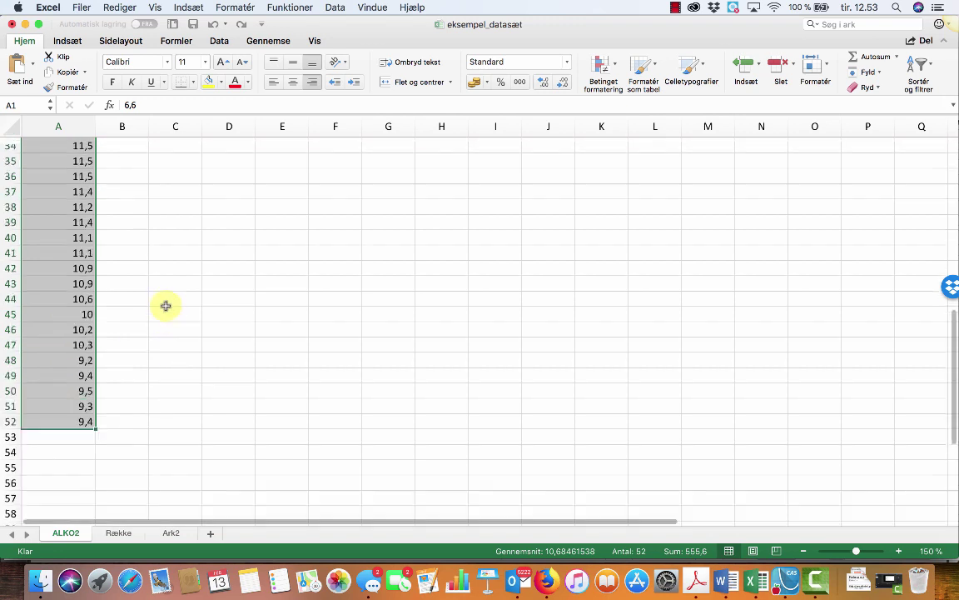
scroll(166, 306, "up", 7)
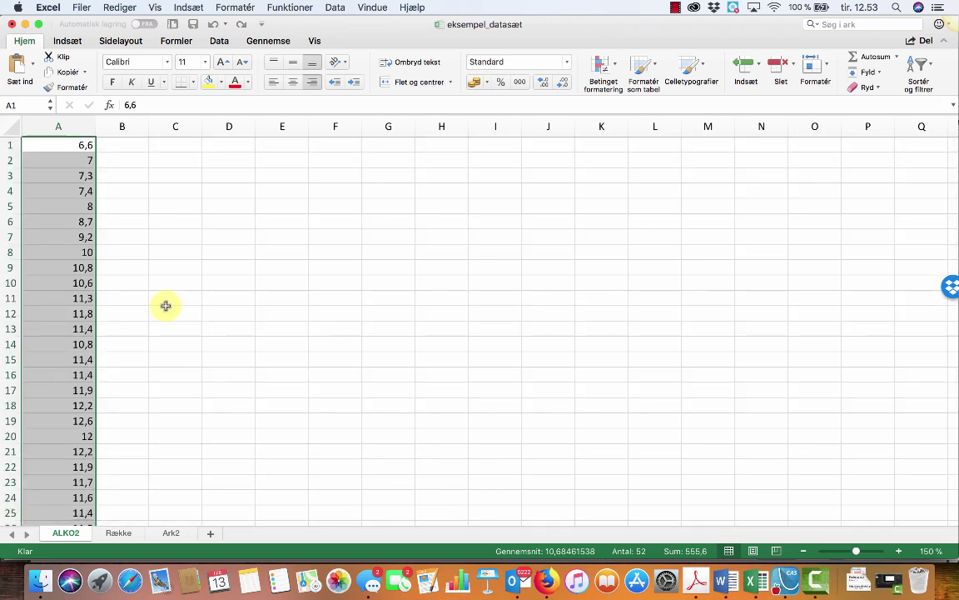
left_click(129, 235)
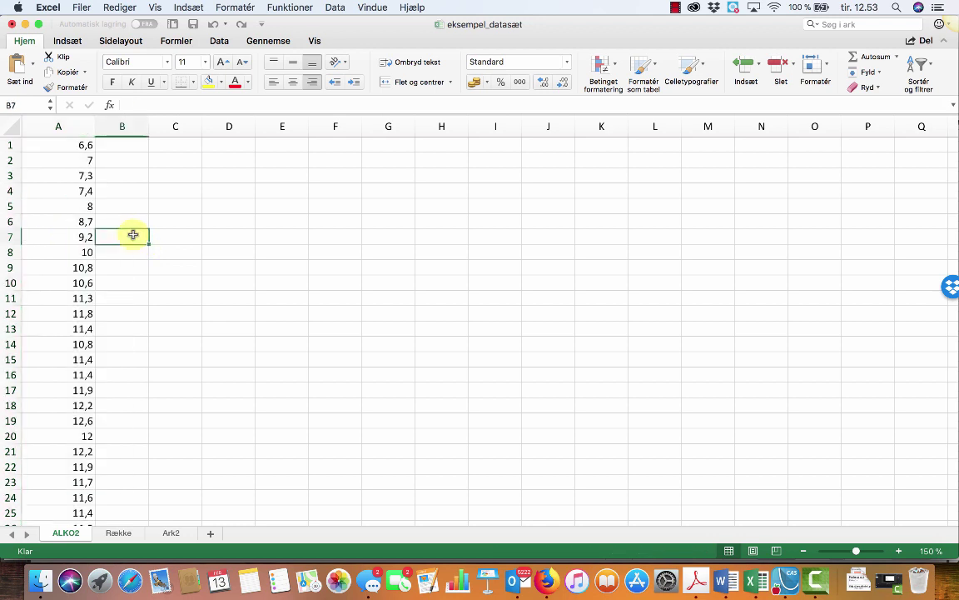
left_click(67, 126)
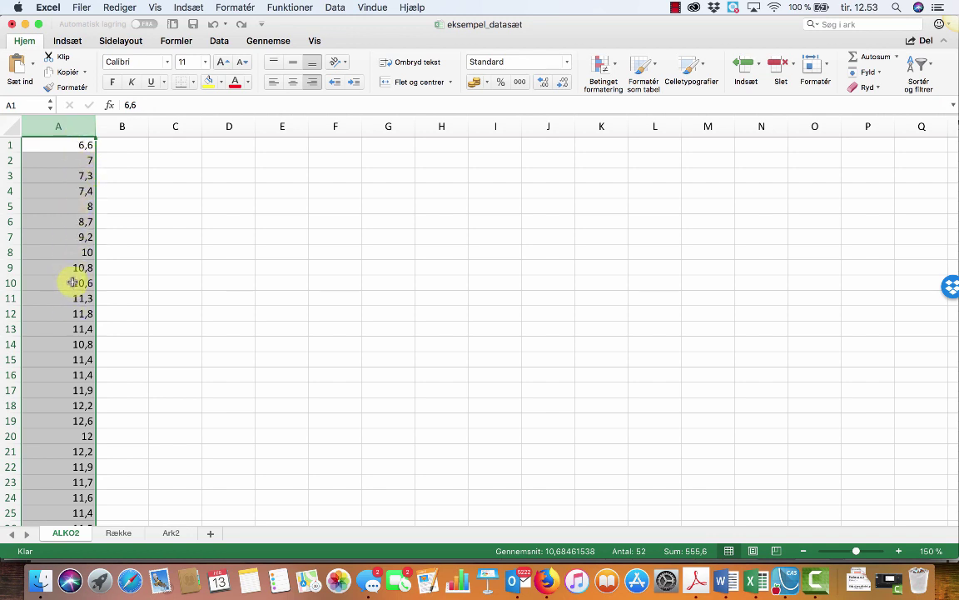
Format column A as Tal with 2 decimals and copy the column.
left_click(236, 9)
left_click(239, 24)
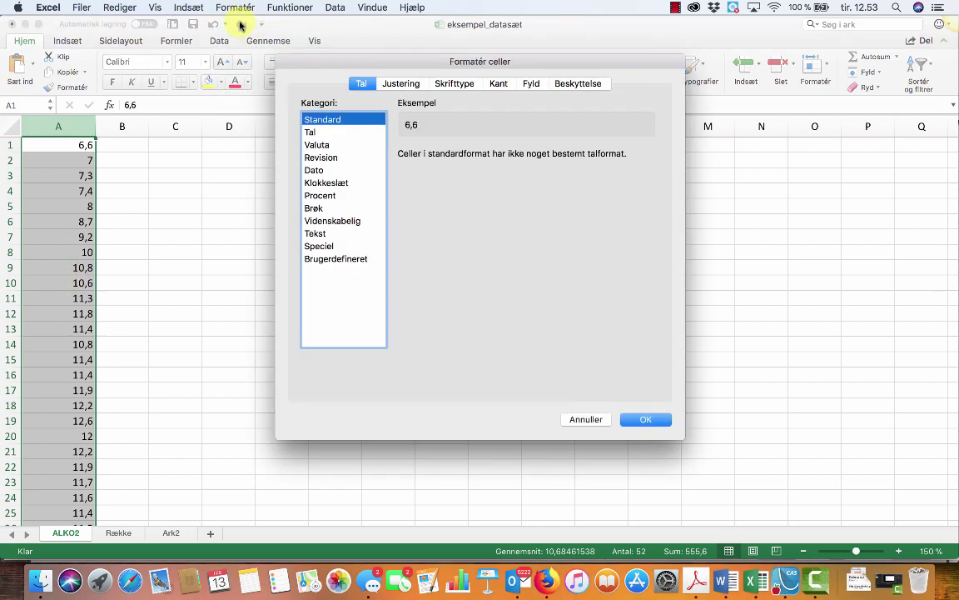
left_click(313, 133)
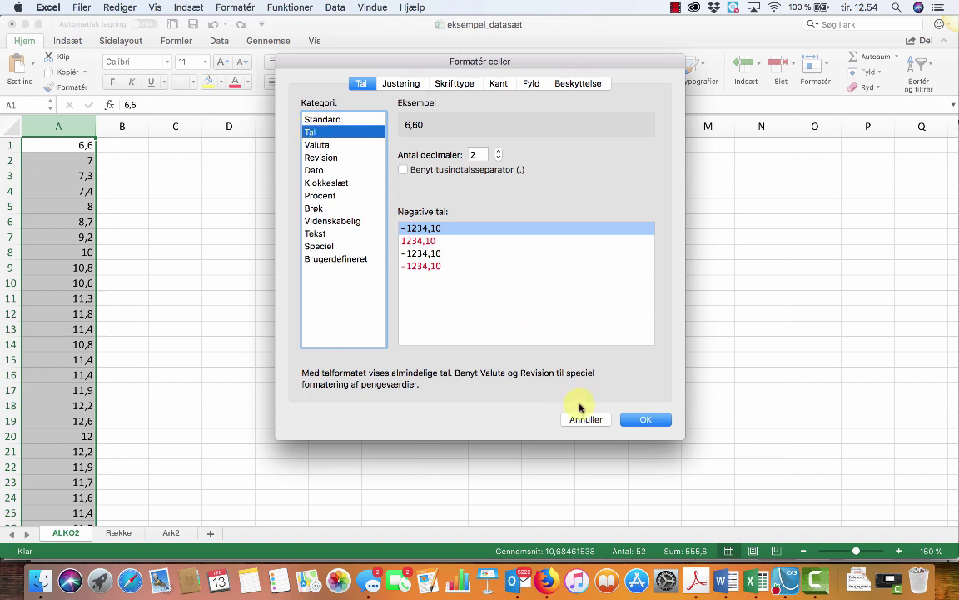
left_click(648, 420)
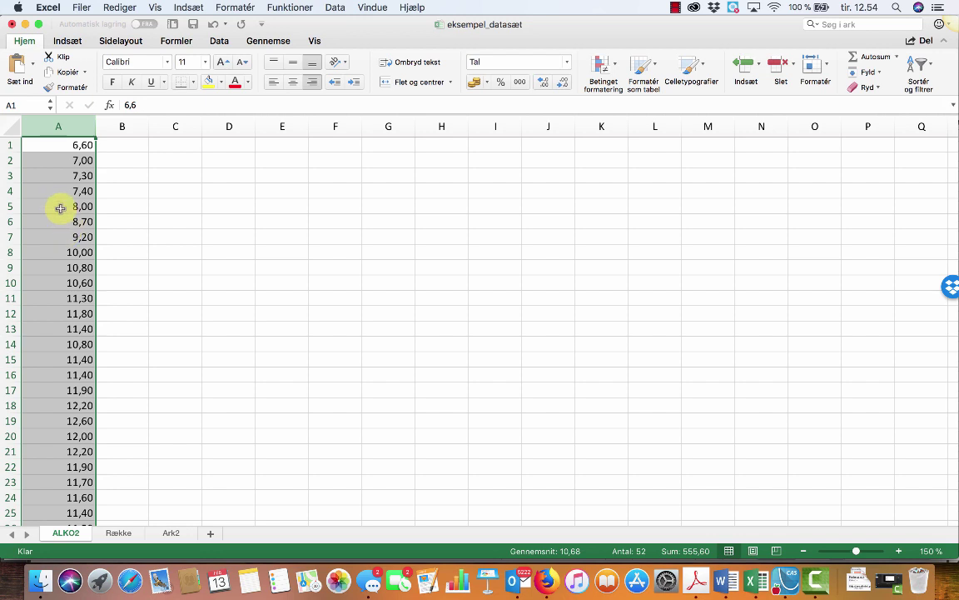
right_click(57, 203)
left_click(75, 222)
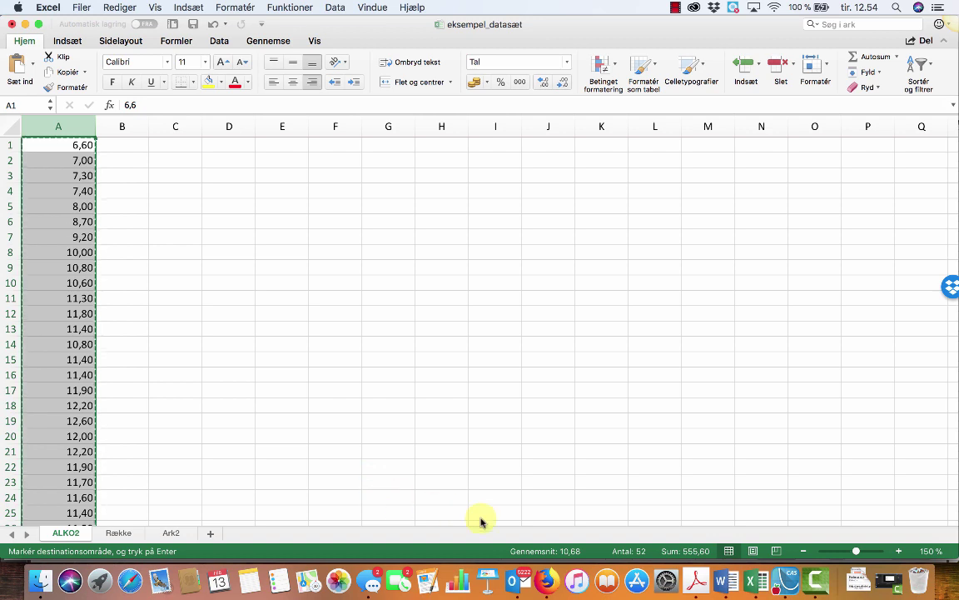
Create a blank Numbers document from the Tom template and paste the values at A1.
left_click(457, 583)
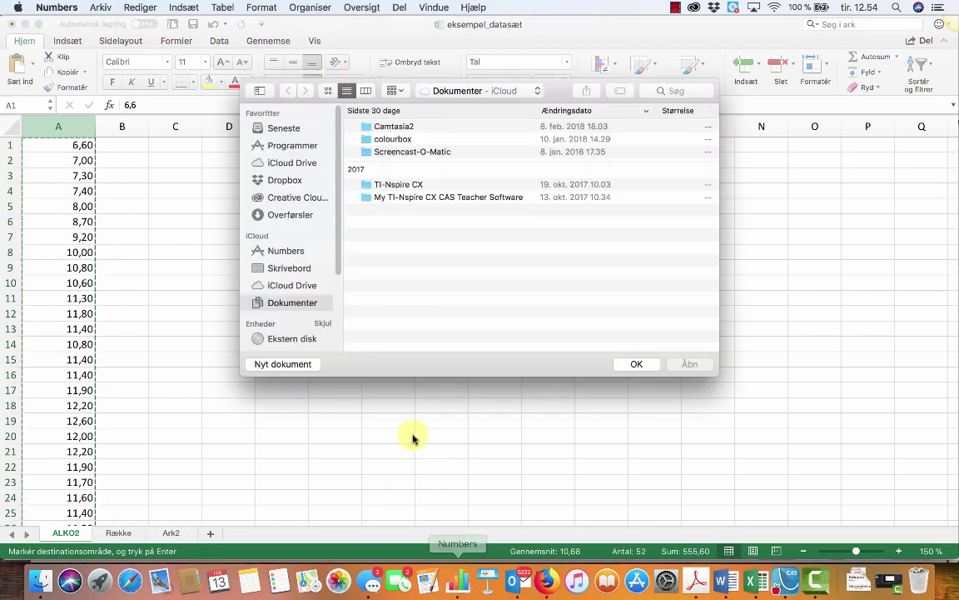
left_click(287, 364)
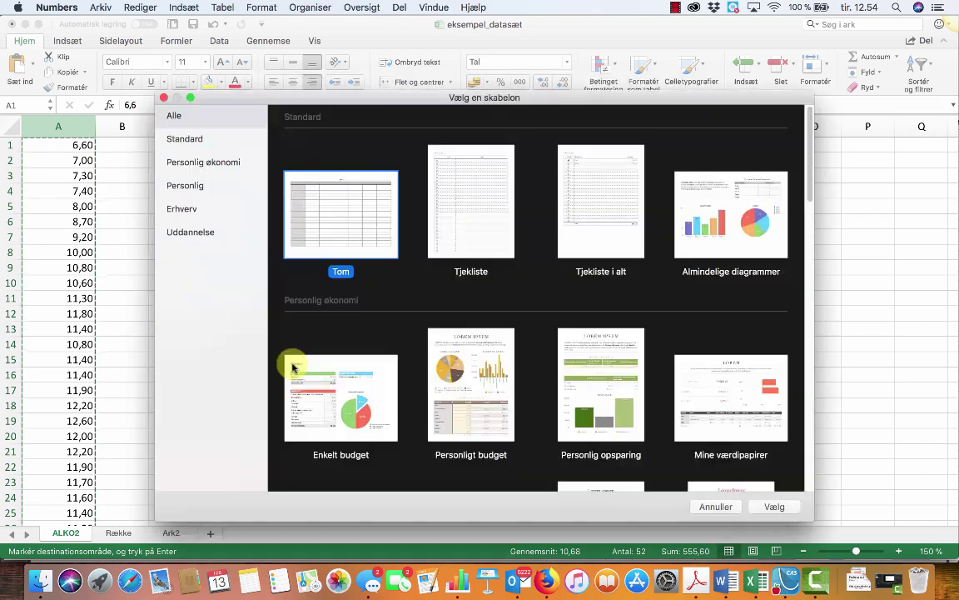
left_click(775, 506)
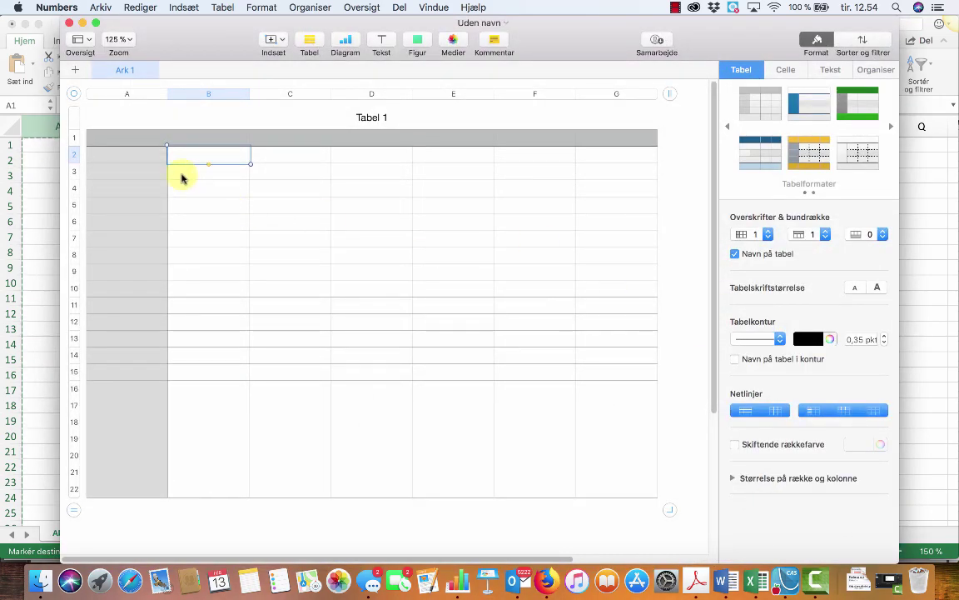
left_click(119, 141)
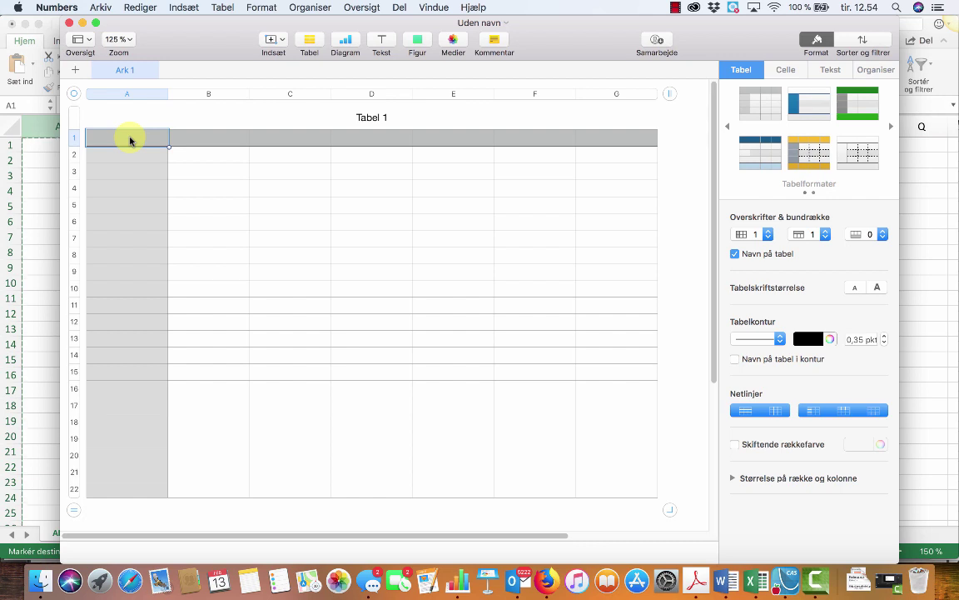
key("super+v")
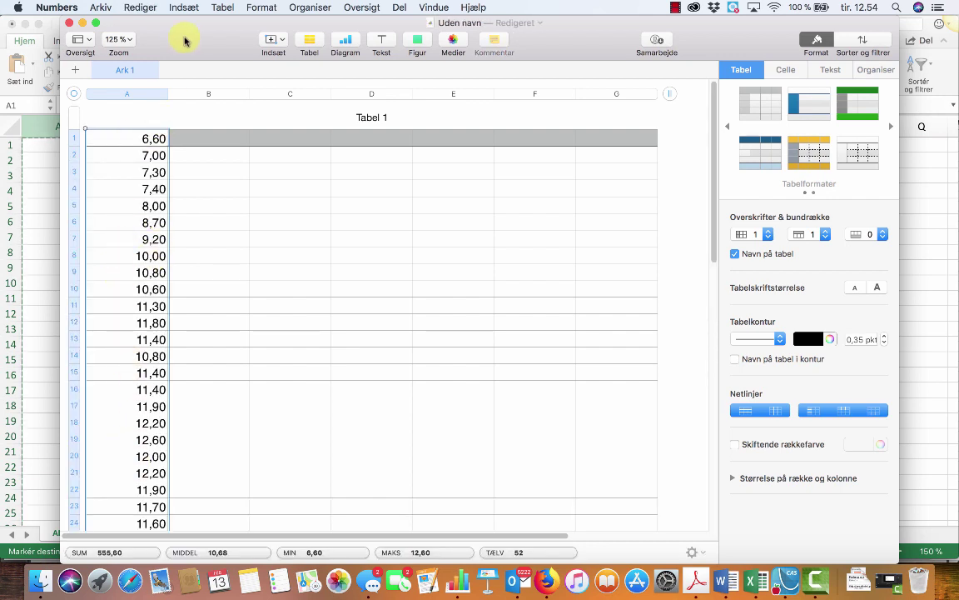
left_click_drag(185, 41, 133, 35)
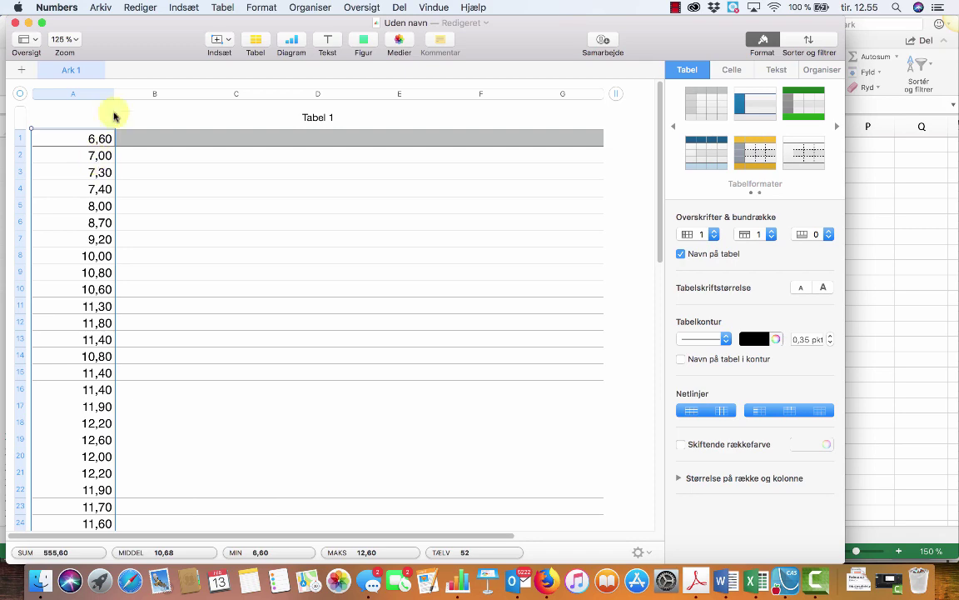
mouse_move(131, 38)
left_mouse_down()
mouse_move(248, 53)
mouse_move(354, 47)
left_mouse_up()
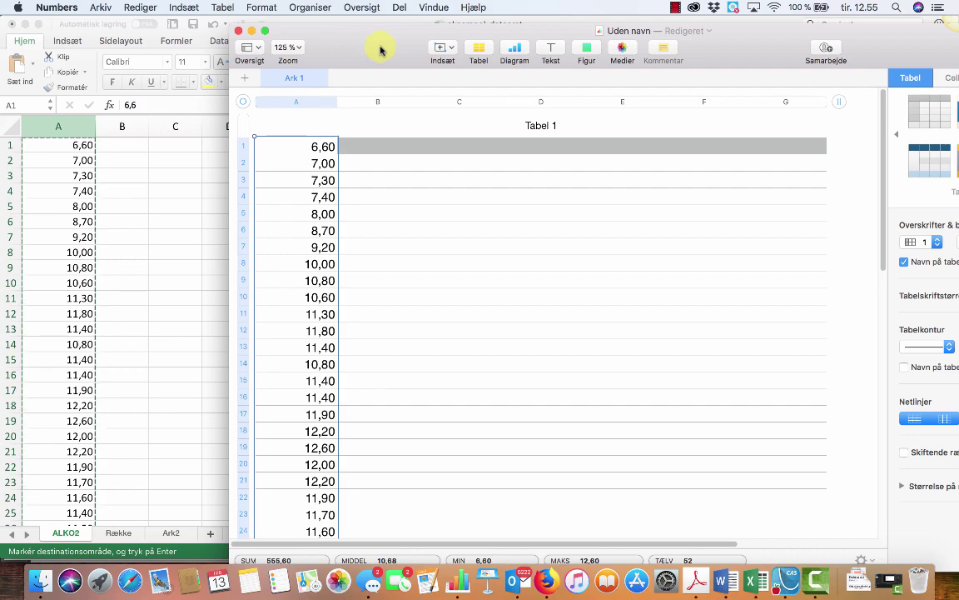
left_click_drag(380, 48, 133, 42)
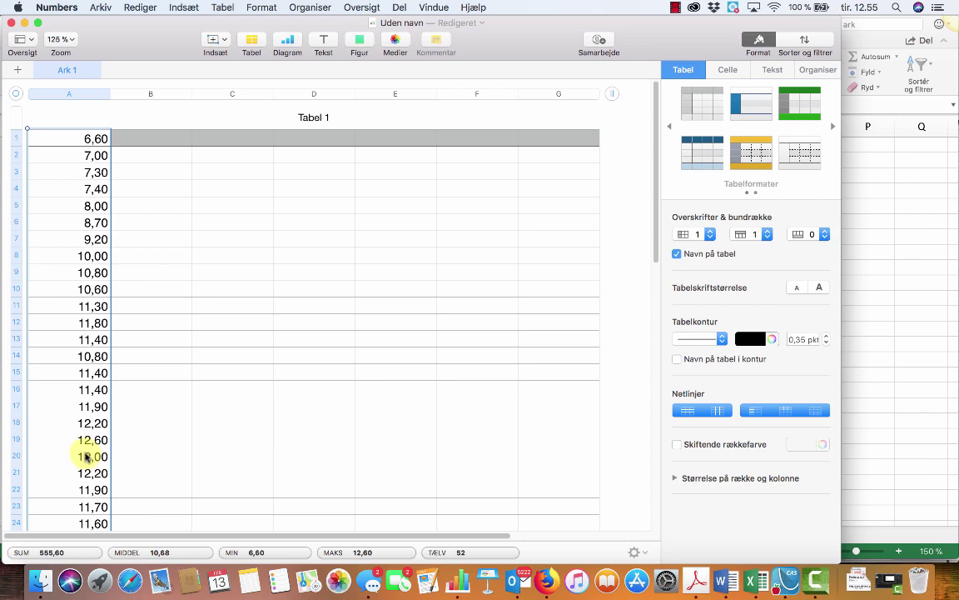
Use Find & Replace to change every comma to a period in all values.
left_click(140, 10)
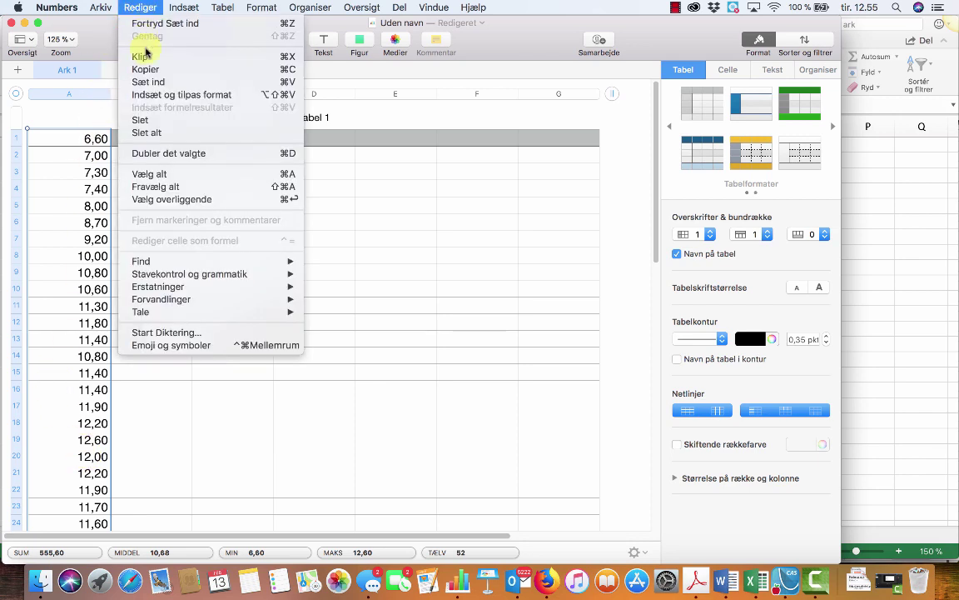
mouse_move(178, 263)
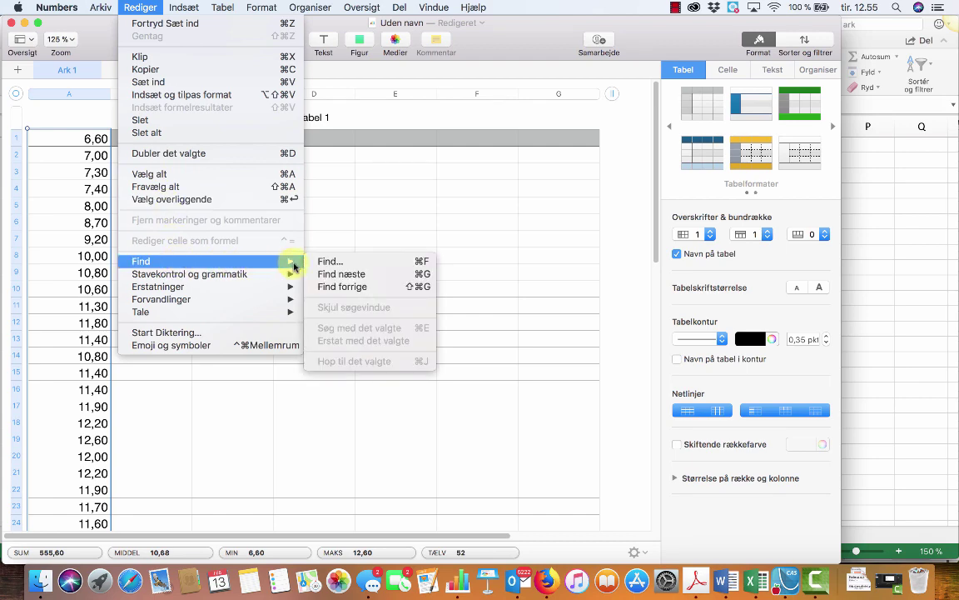
left_click(336, 264)
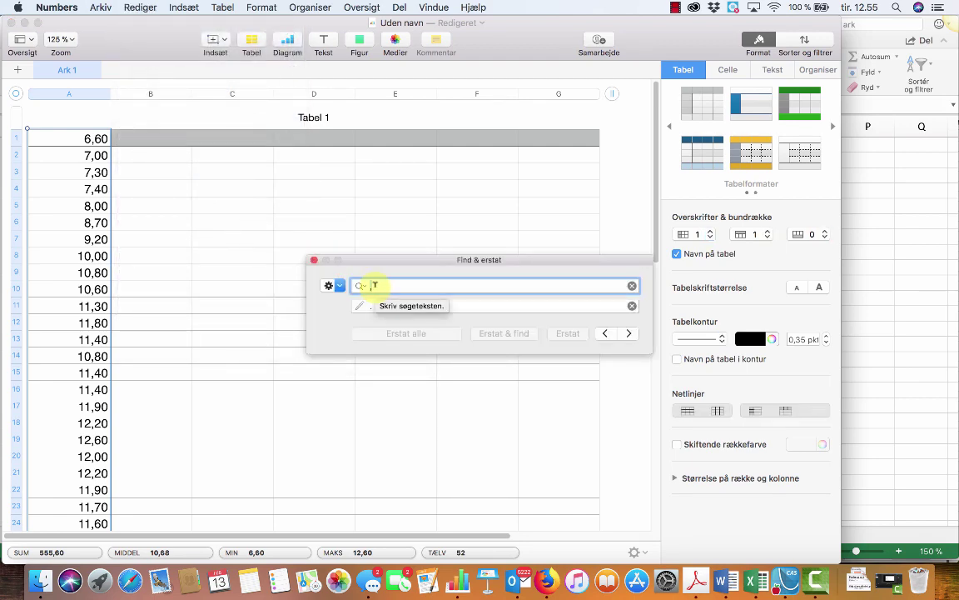
type(",")
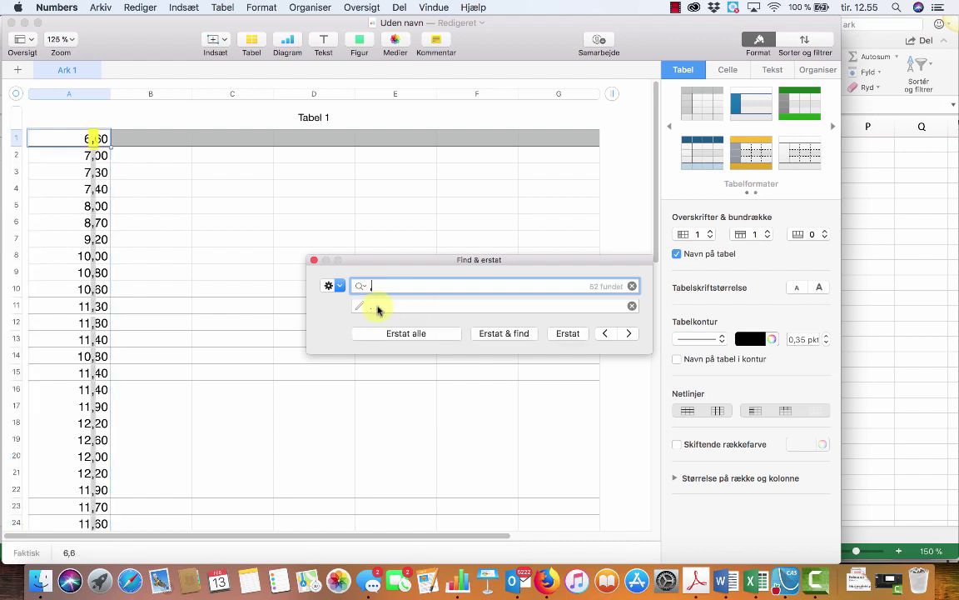
left_click(382, 305)
type(".")
key("BackSpace")
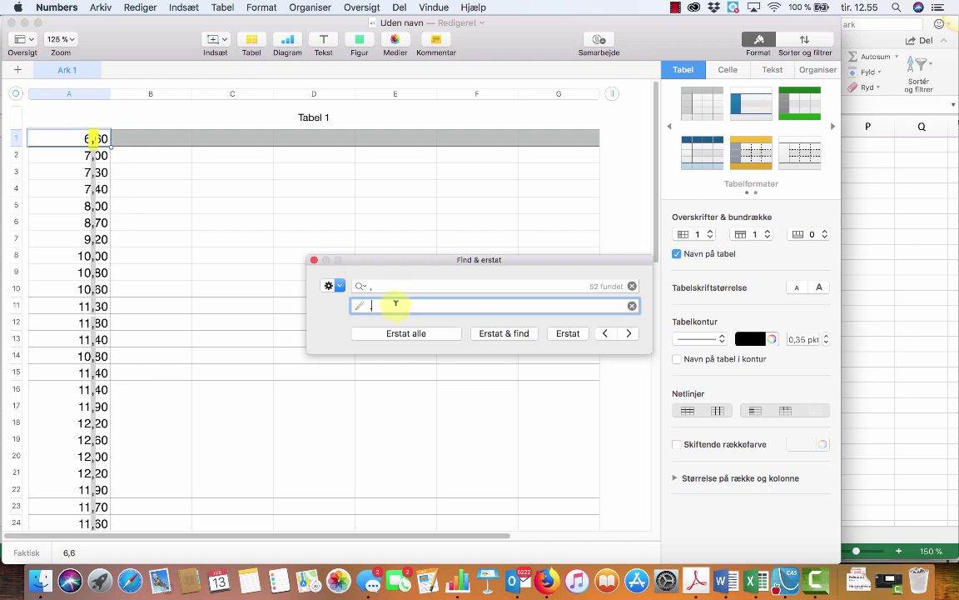
type(".")
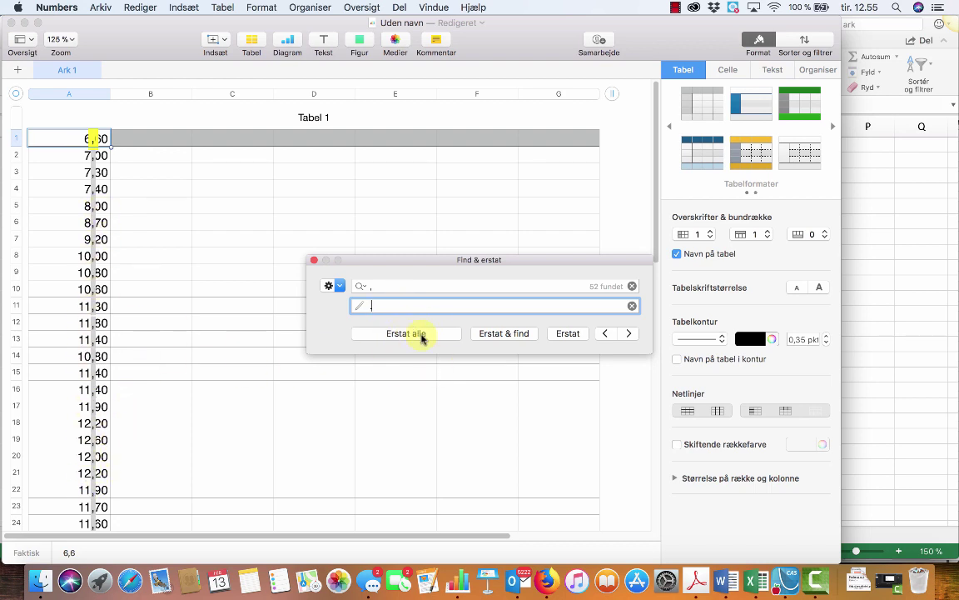
left_click(422, 337)
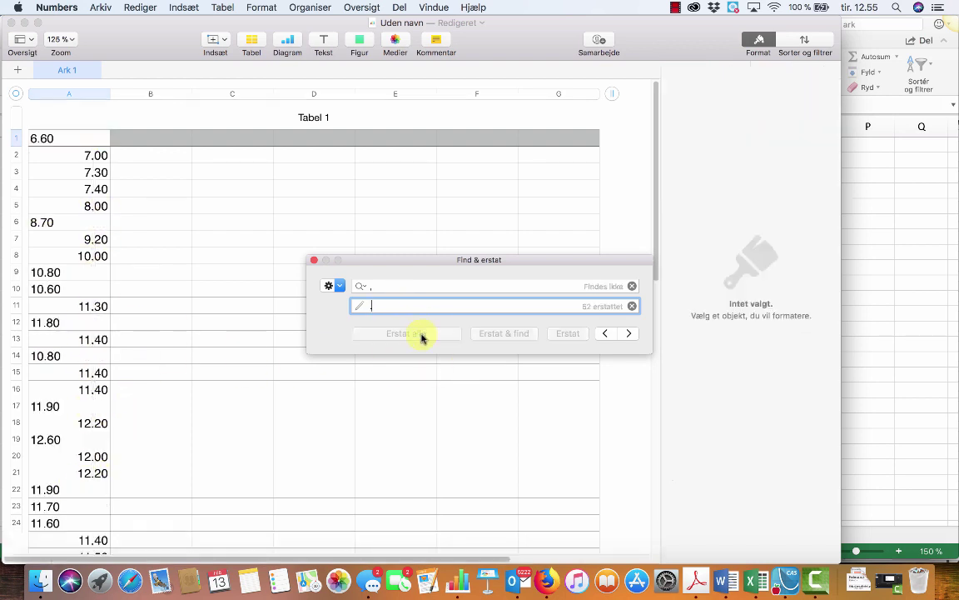
Close Find & Replace and select column A of Tabel 1.
left_click(313, 260)
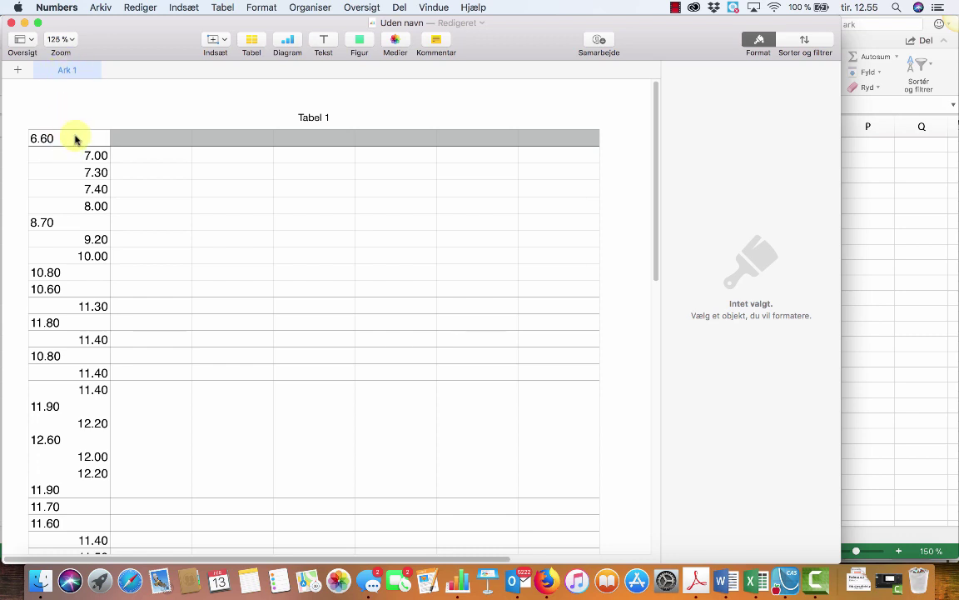
left_click(73, 139)
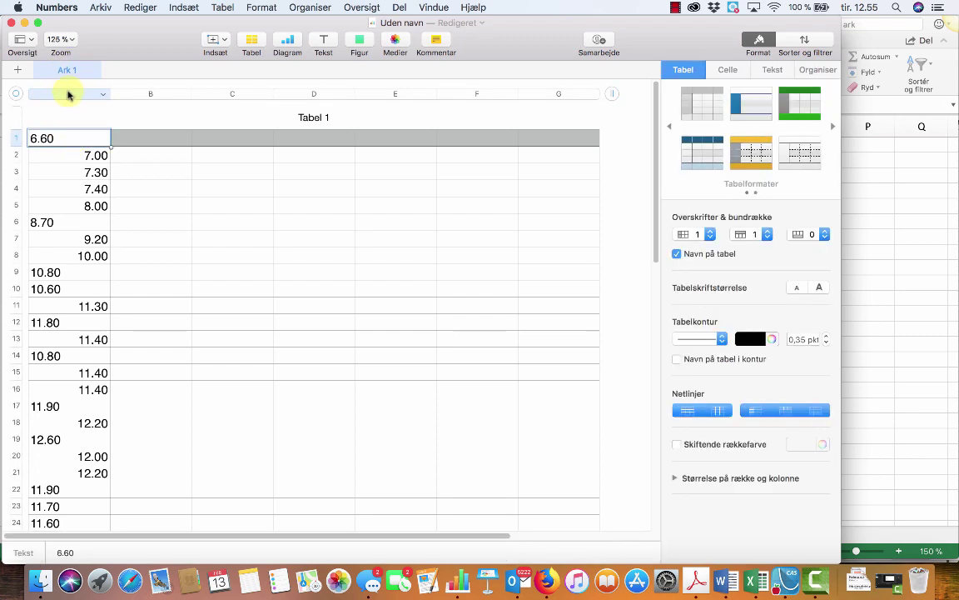
left_click(67, 95)
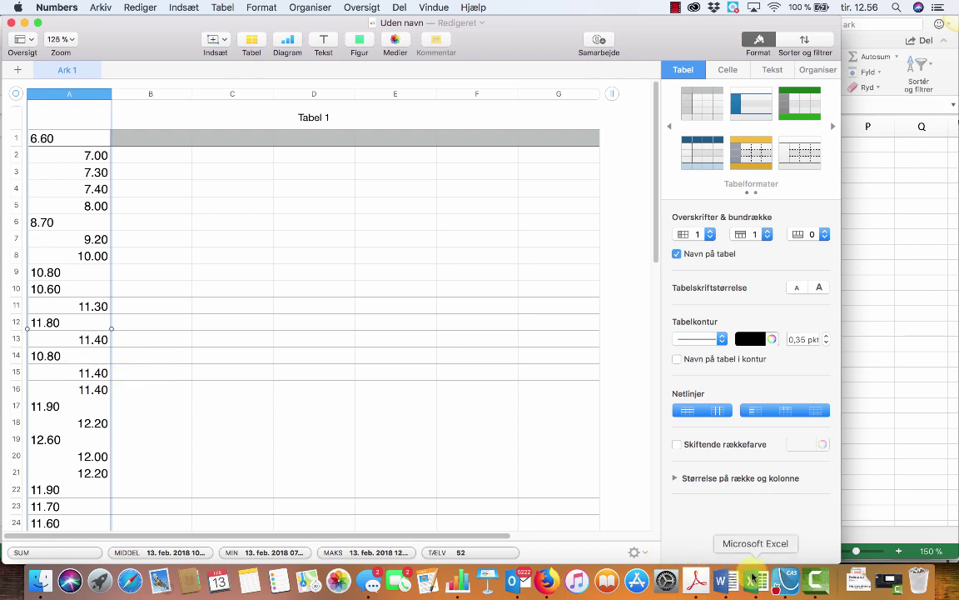
Add a 'Tilføj Lister og Regneark' page to the TI-Nspire document.
left_click(787, 582)
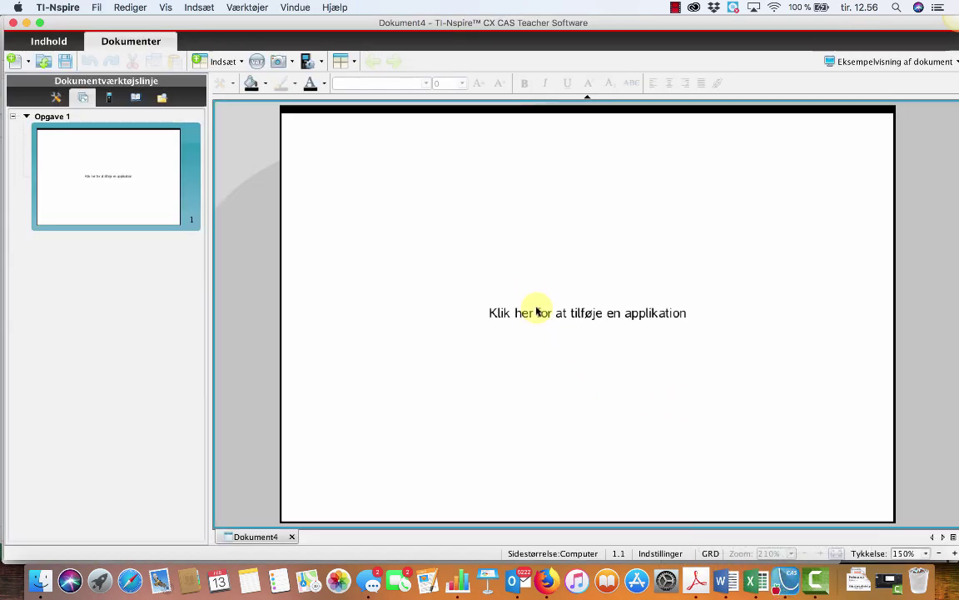
left_click(538, 318)
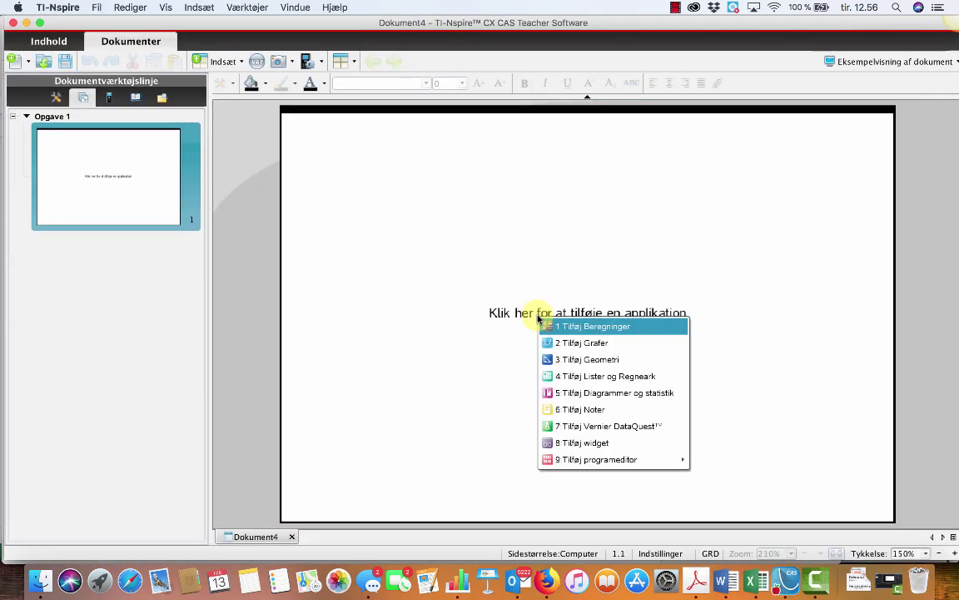
left_click(575, 372)
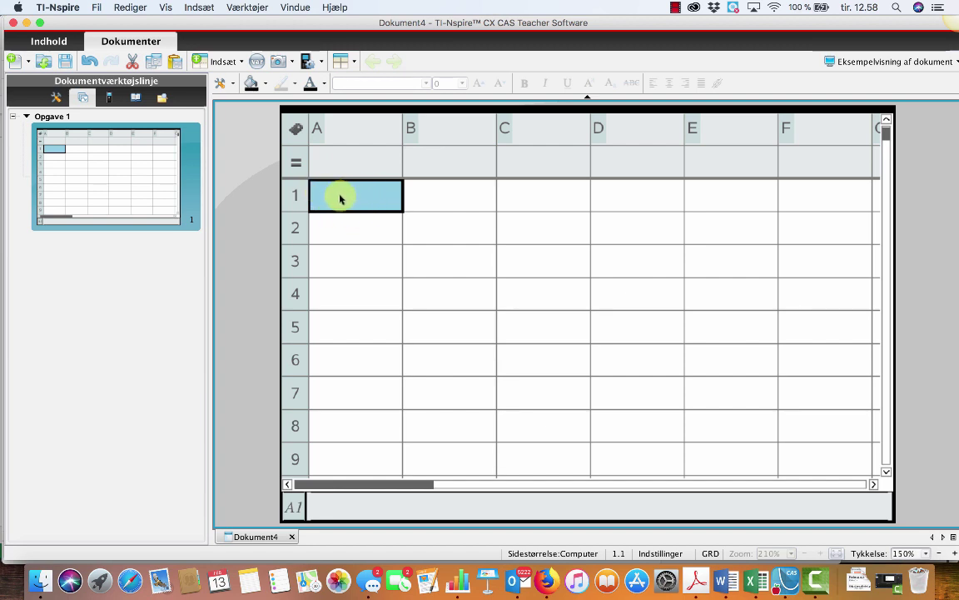
Paste the 52 copied values into TI-Nspire column A starting at A1, then return to Excel.
left_click(471, 196)
left_click(527, 195)
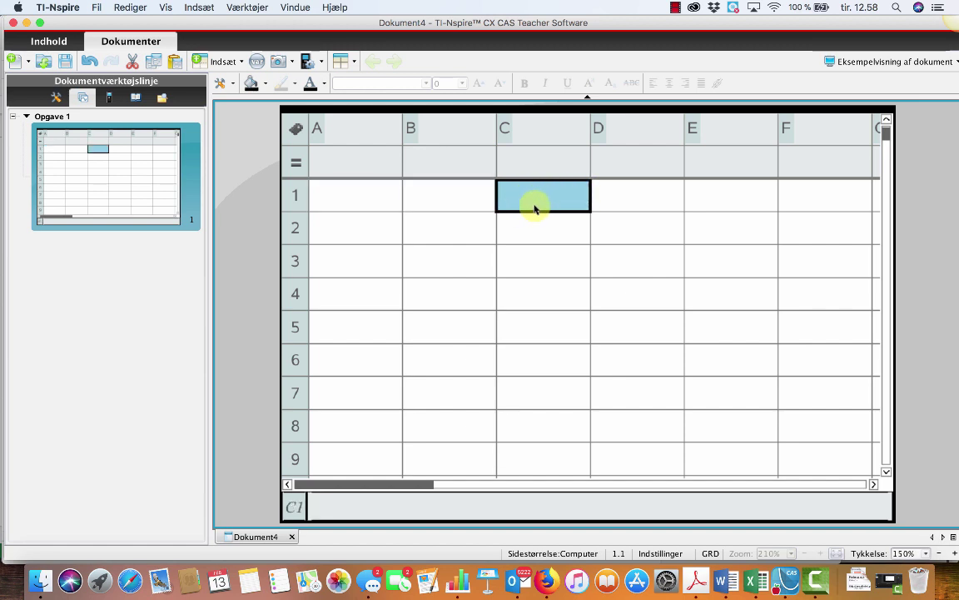
left_click(533, 197)
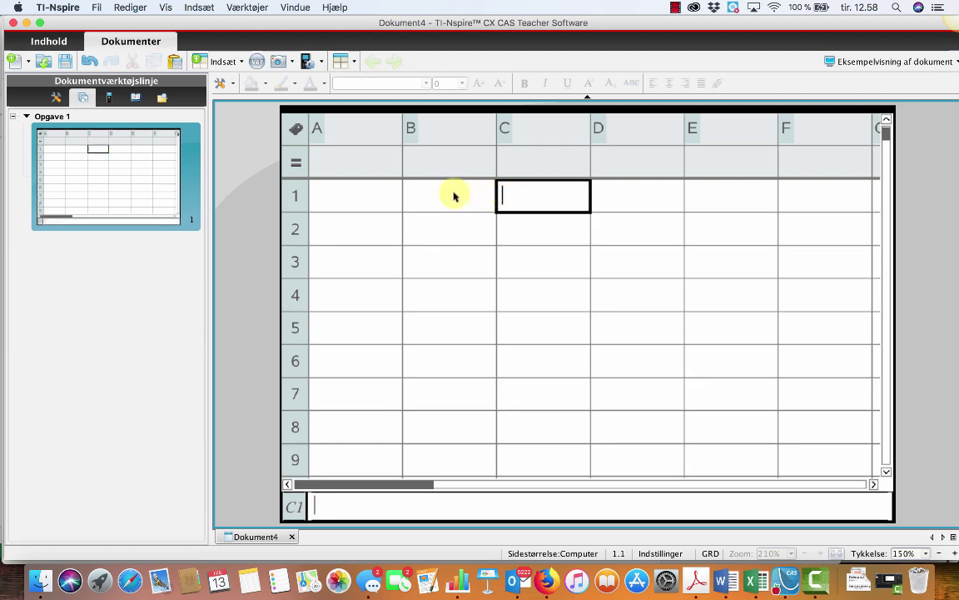
left_click(351, 196)
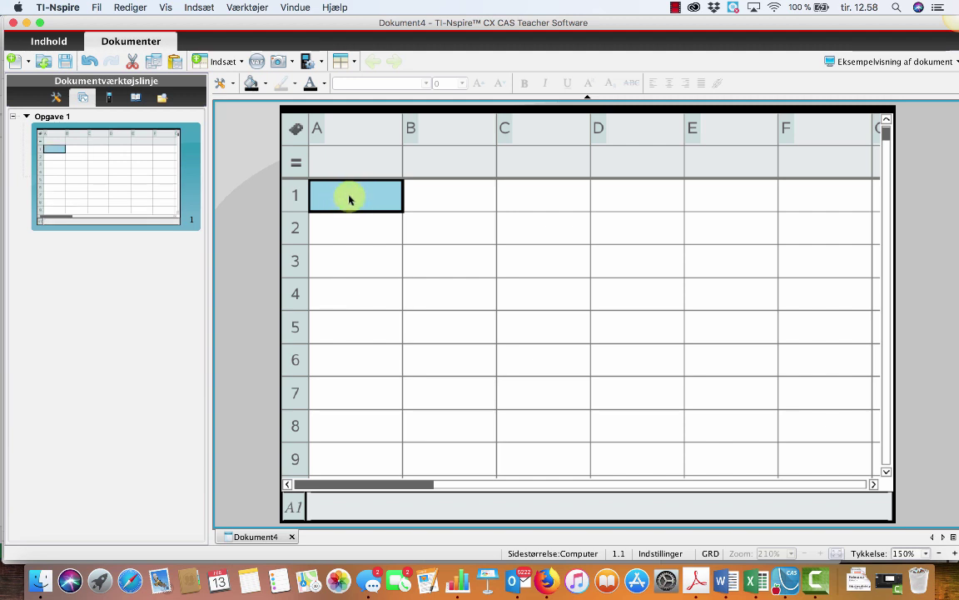
key("super+v")
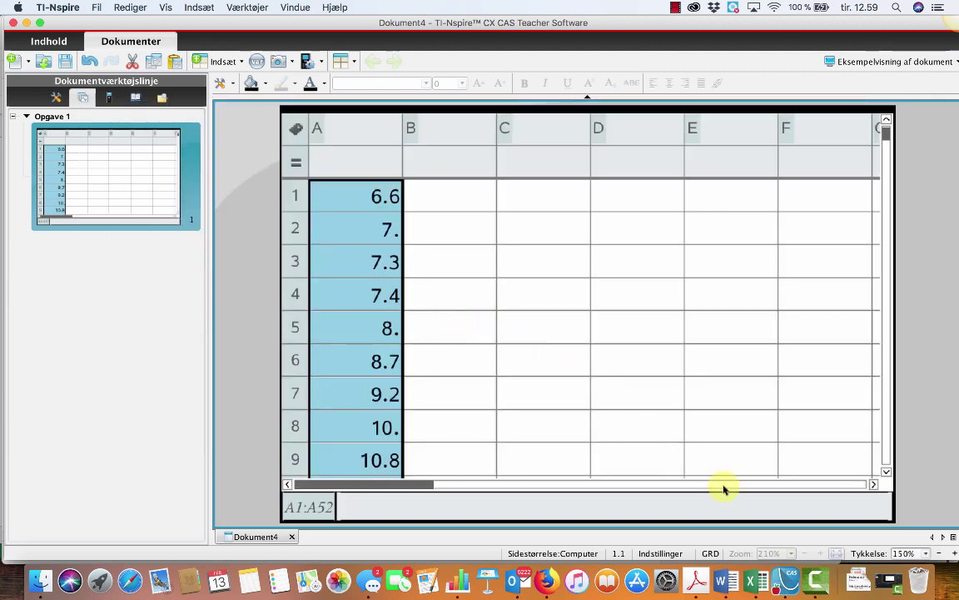
left_click(755, 579)
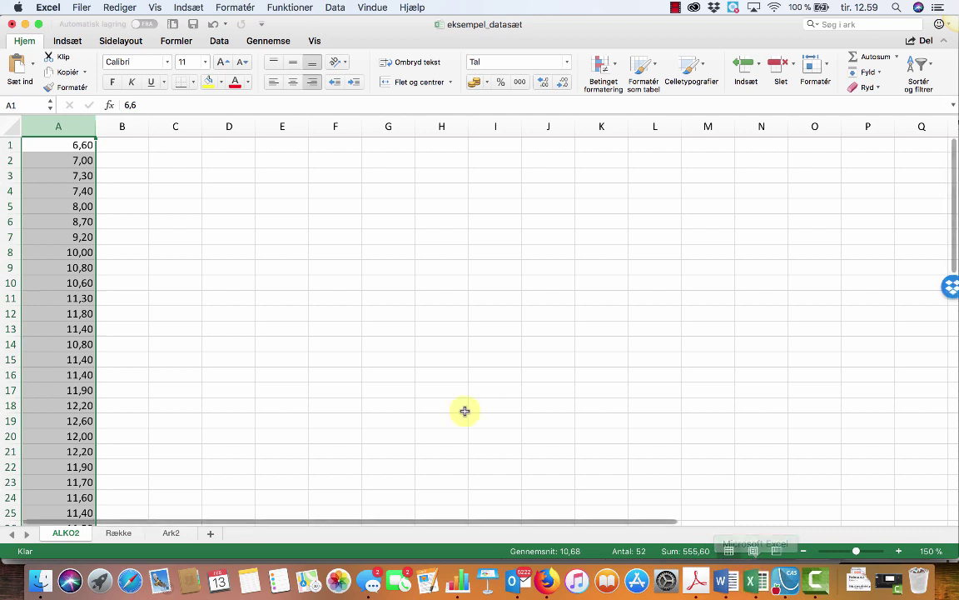
On the Række sheet, copy rows 1–4 with the title, years and sales values.
left_click(119, 533)
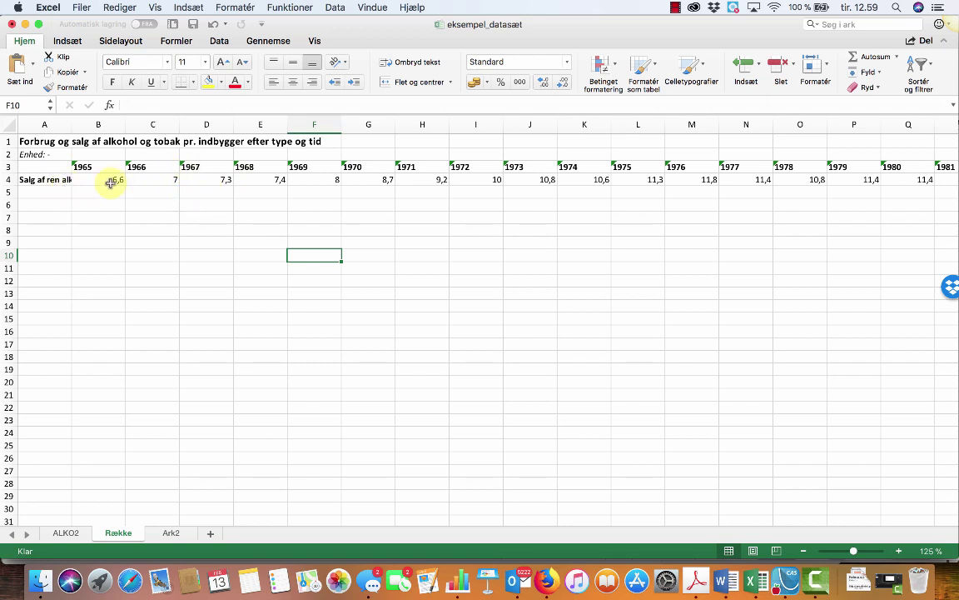
left_click(7, 142)
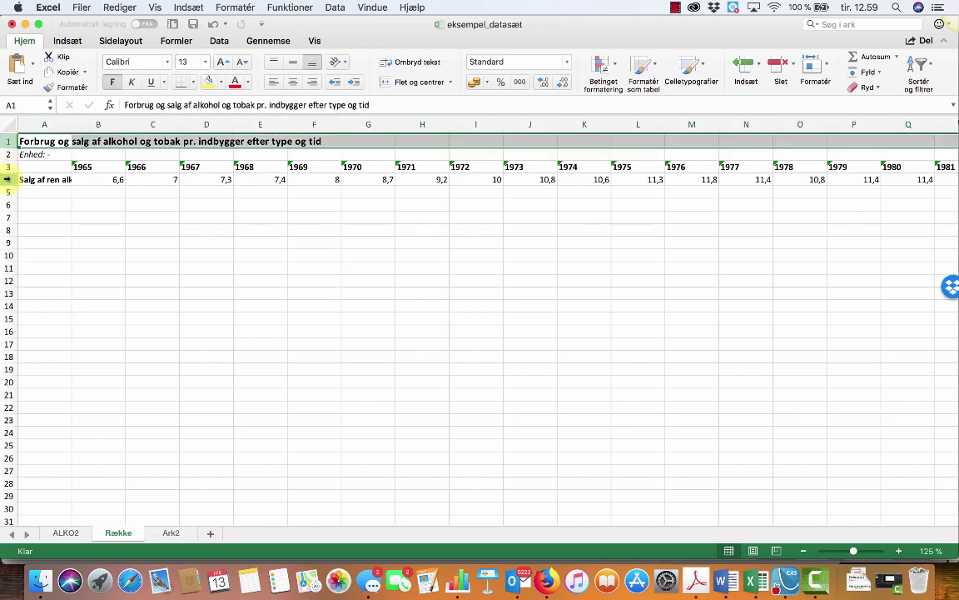
left_click(7, 179, "shift")
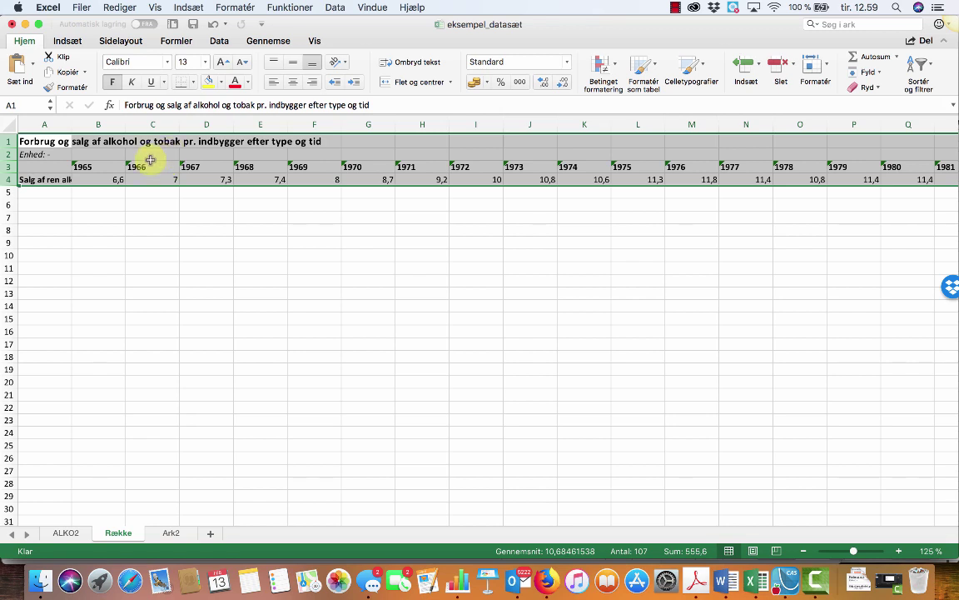
key("super+c")
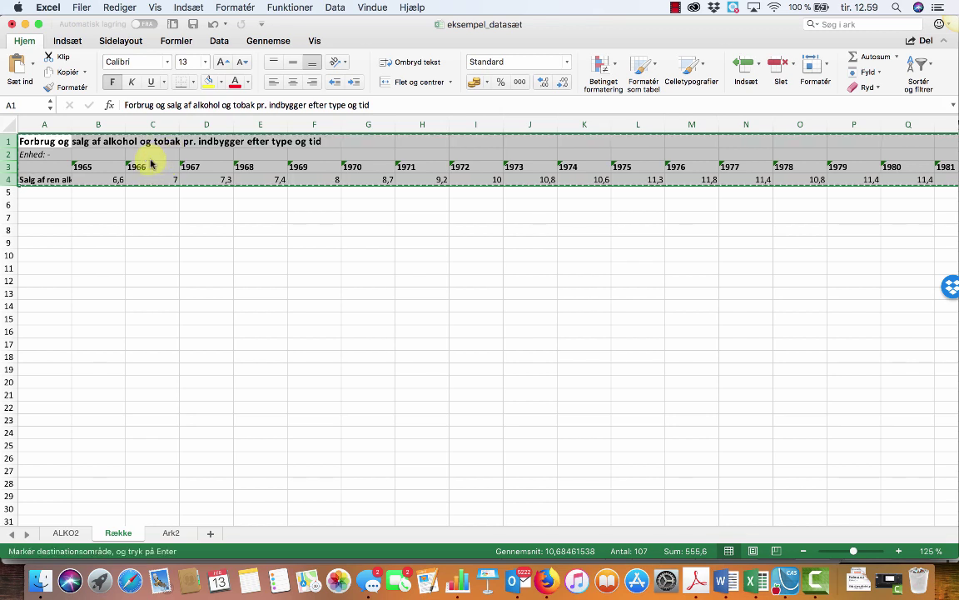
left_click(41, 205)
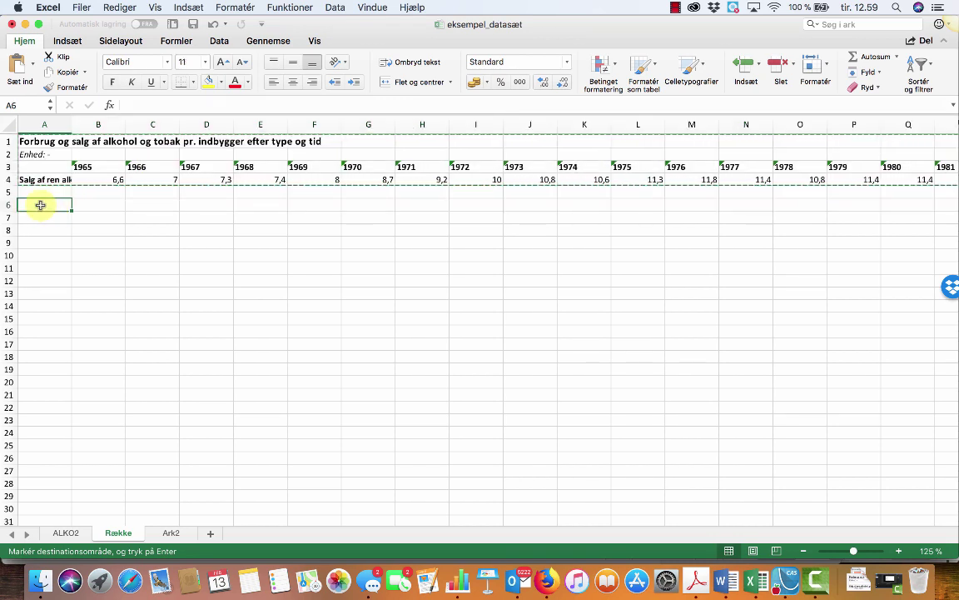
Paste the copied rows at A6 via Indsæt speciel with Transponer ticked.
right_click(40, 205)
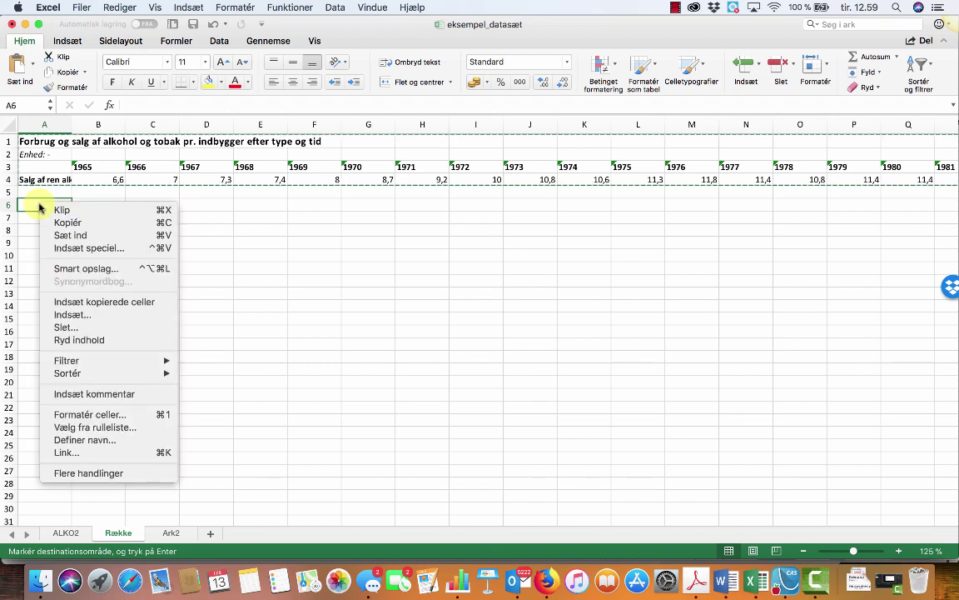
left_click(101, 249)
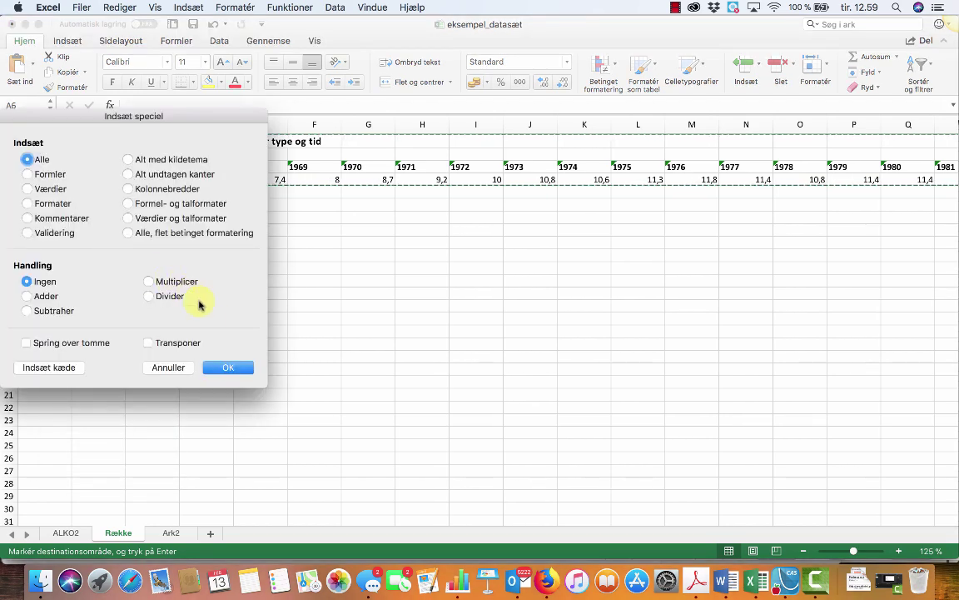
left_click(148, 343)
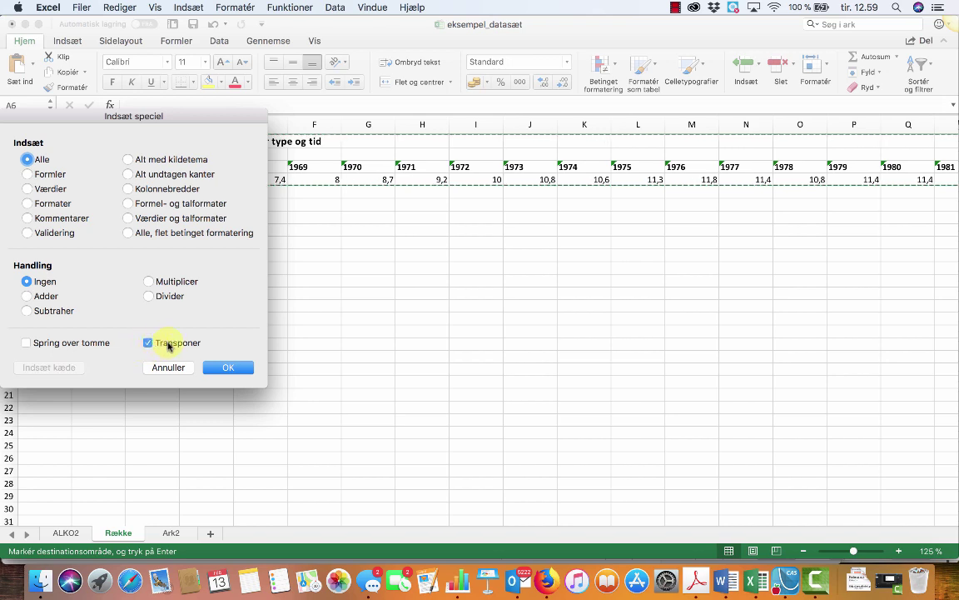
left_click(225, 369)
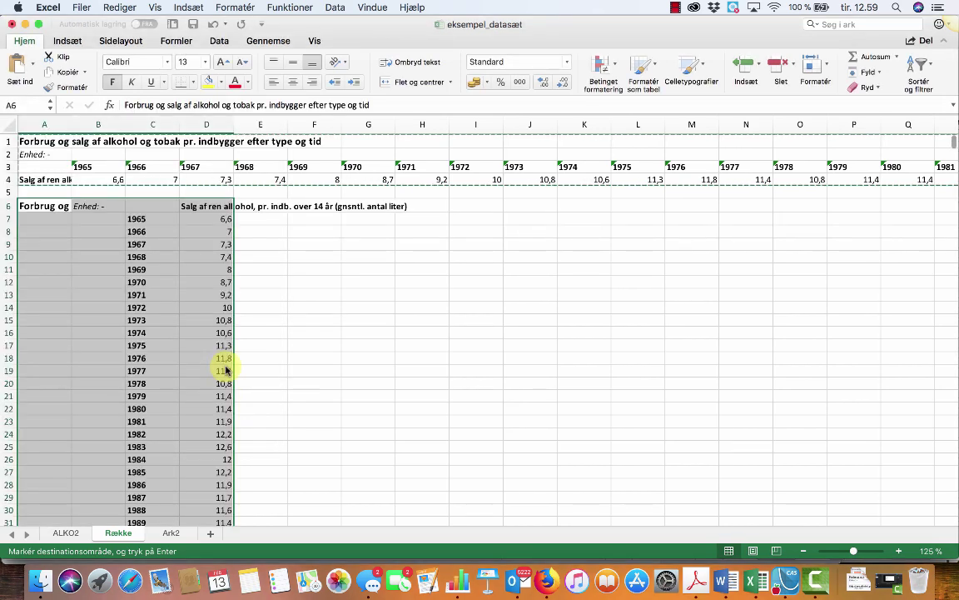